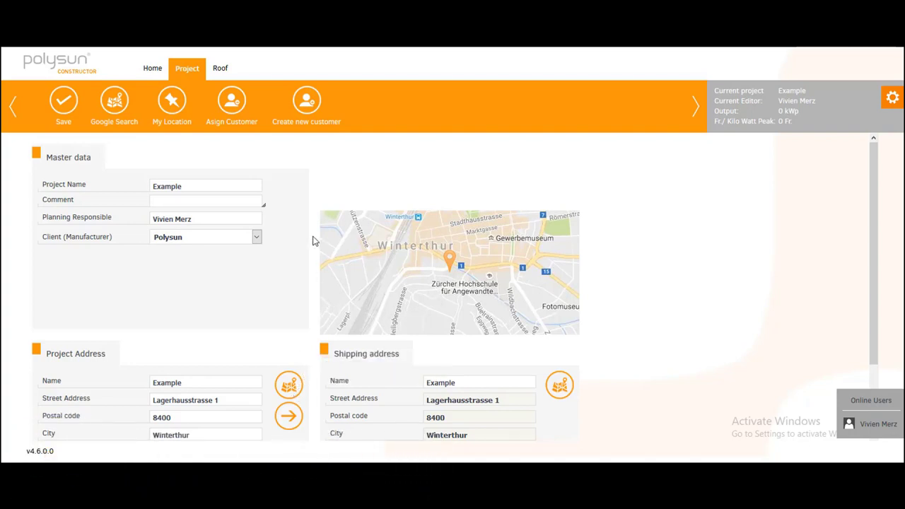
# - On the project's Roof tab, choose the Custom(Elev.) roof form
pyautogui.click(224, 70)
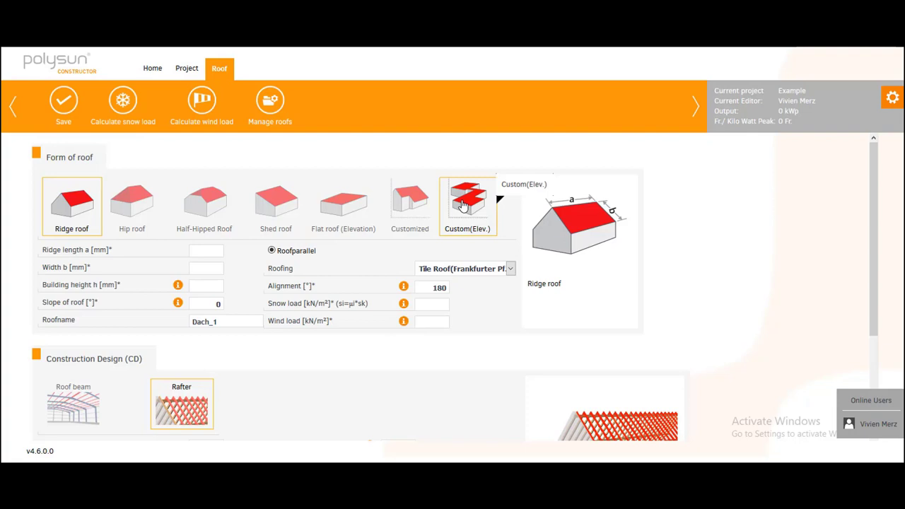
pyautogui.click(463, 205)
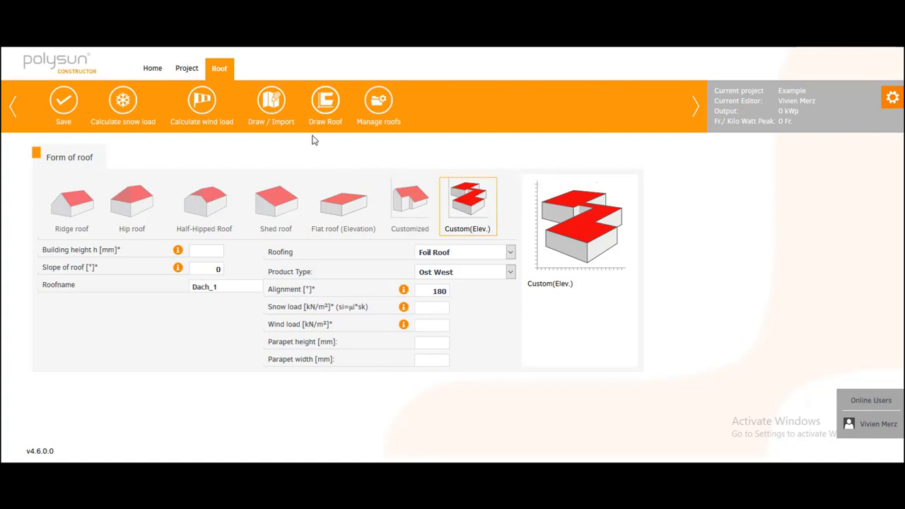
# - Open the Map Drawer via Draw / Import and close its Welcome help panel
pyautogui.click(272, 103)
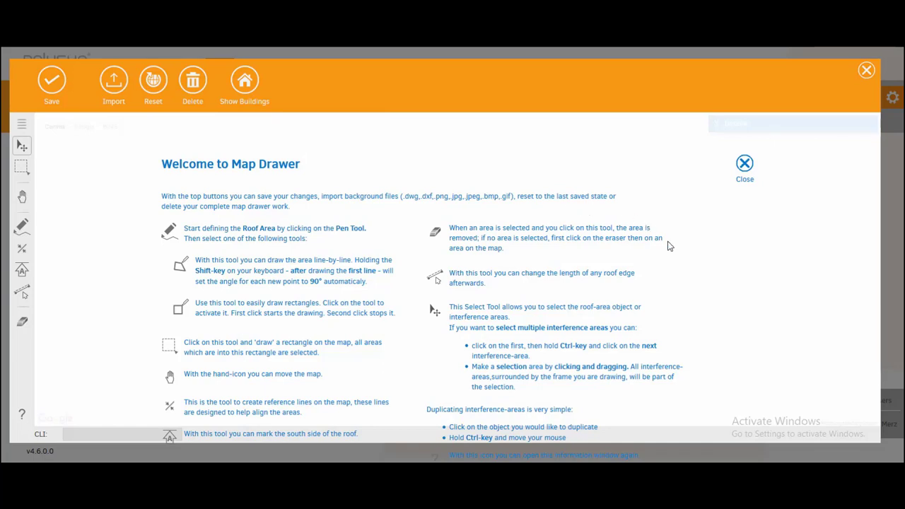
pyautogui.click(746, 165)
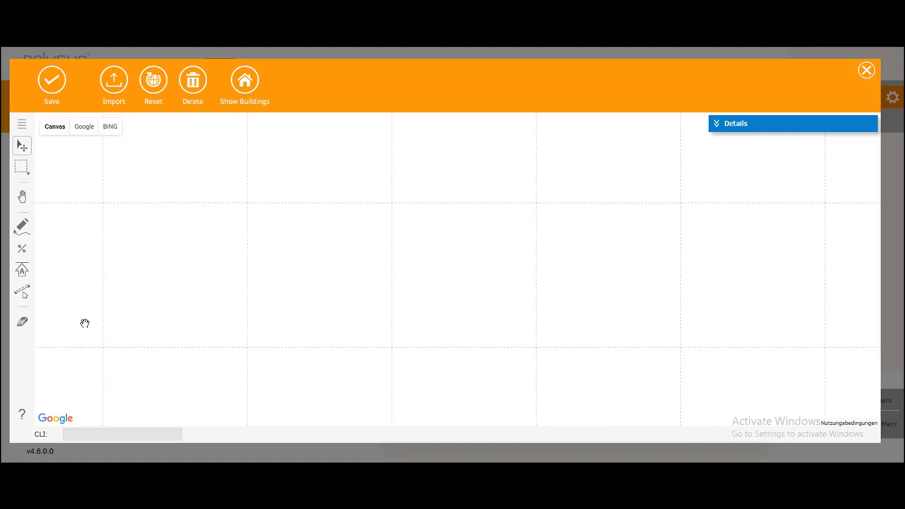
# - Load the Google satellite map and lay reference lines along the building's left, top, right and bottom roof edges
pyautogui.click(84, 132)
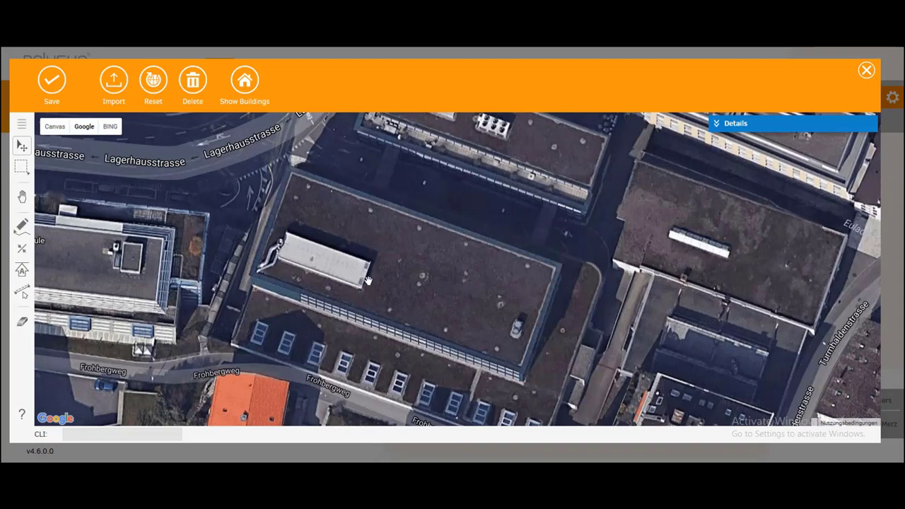
pyautogui.click(23, 255)
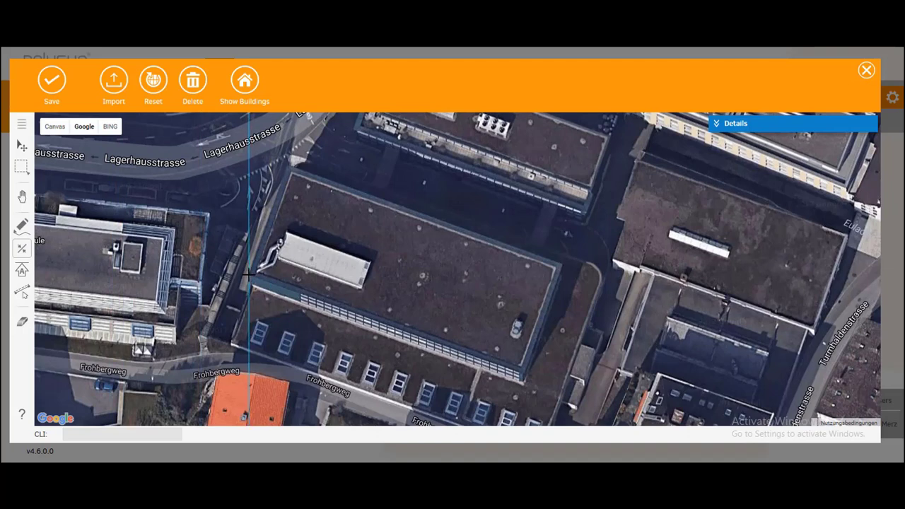
pyautogui.click(251, 272)
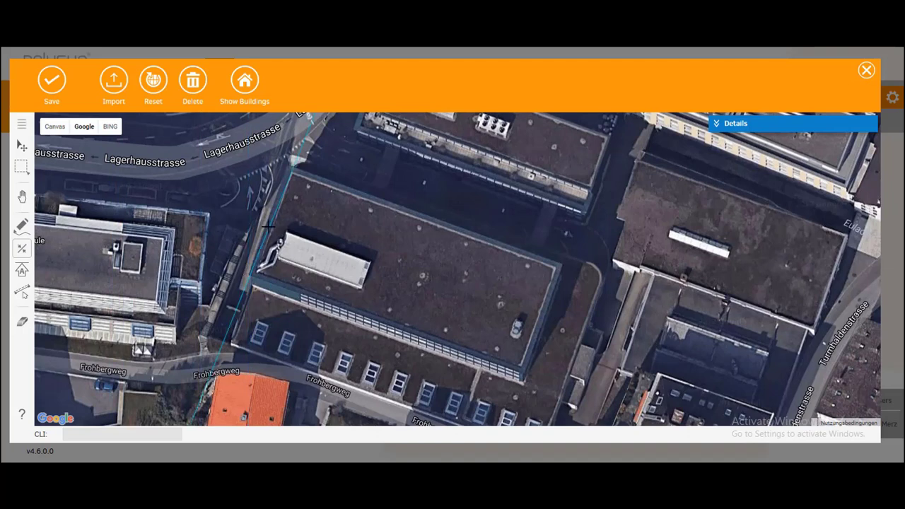
pyautogui.click(290, 170)
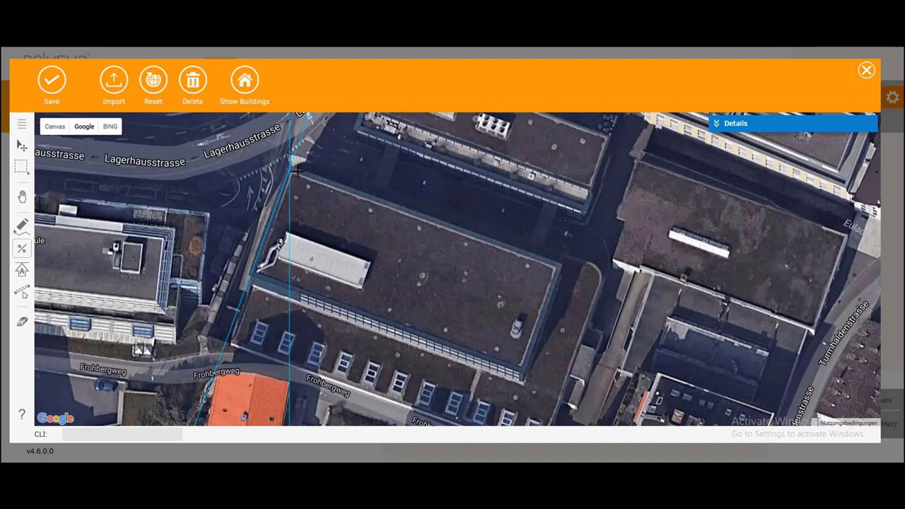
pyautogui.click(554, 263)
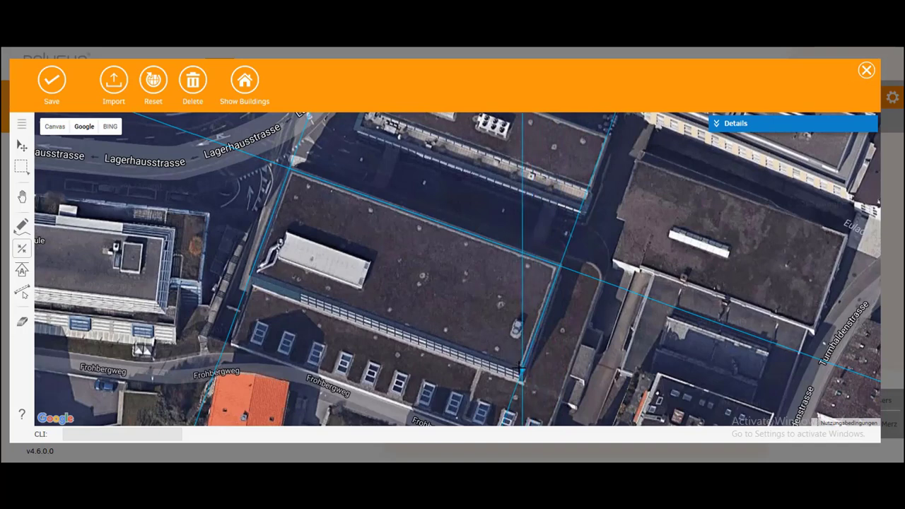
pyautogui.click(515, 371)
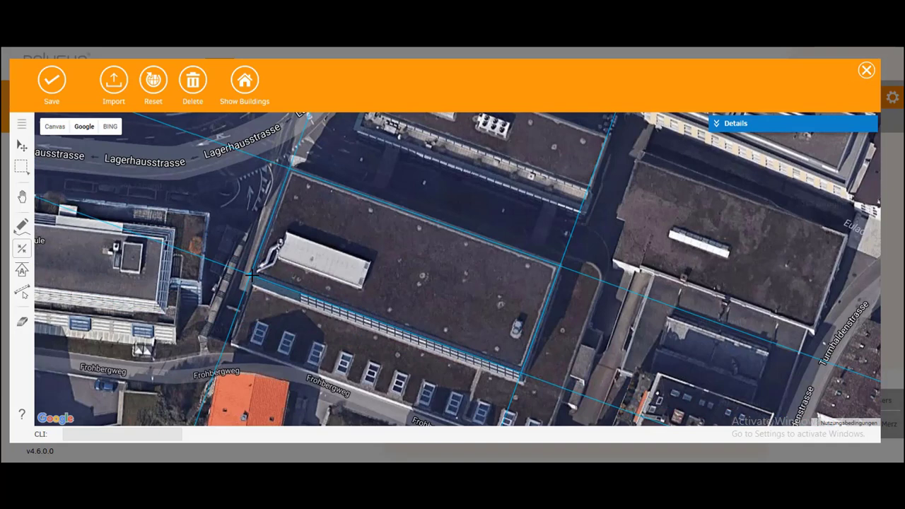
pyautogui.click(251, 273)
# - Trace the flat roof line by line through its four corners into a closed Roof area
pyautogui.click(24, 228)
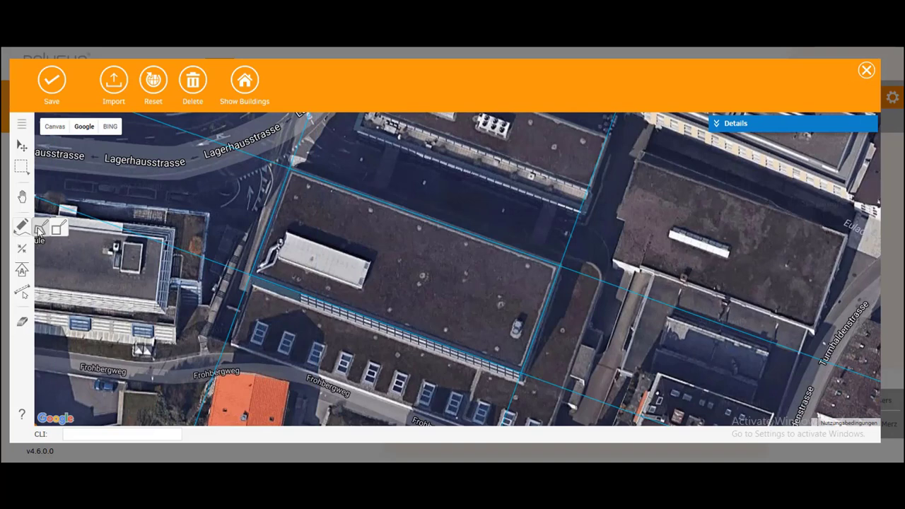
pyautogui.click(39, 227)
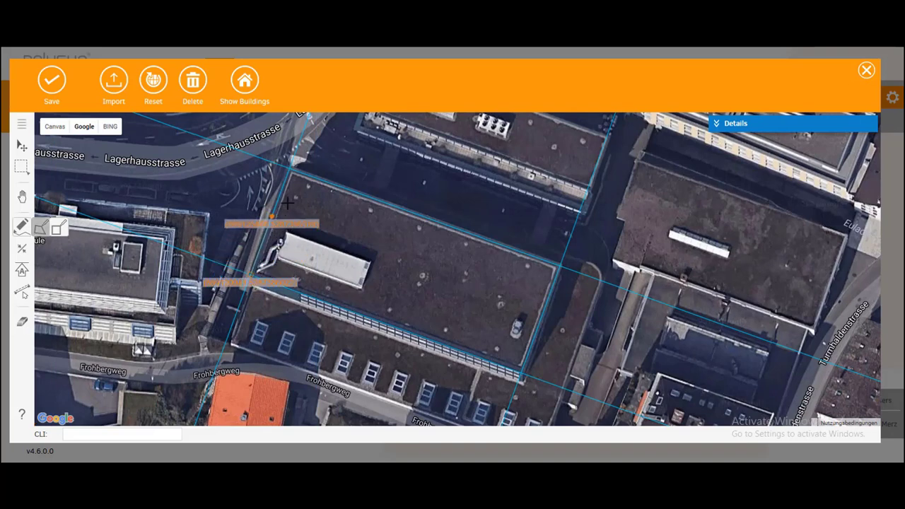
pyautogui.click(290, 174)
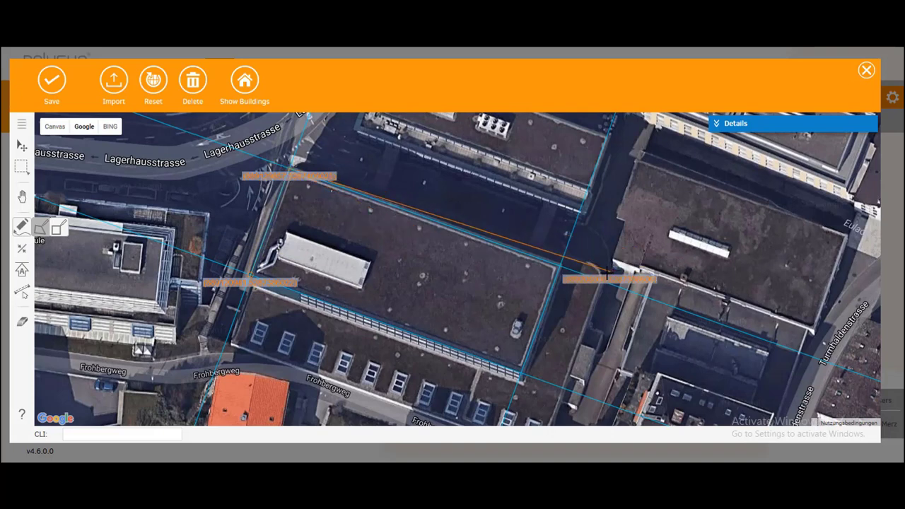
pyautogui.click(561, 266)
pyautogui.click(522, 376)
pyautogui.doubleClick(263, 279)
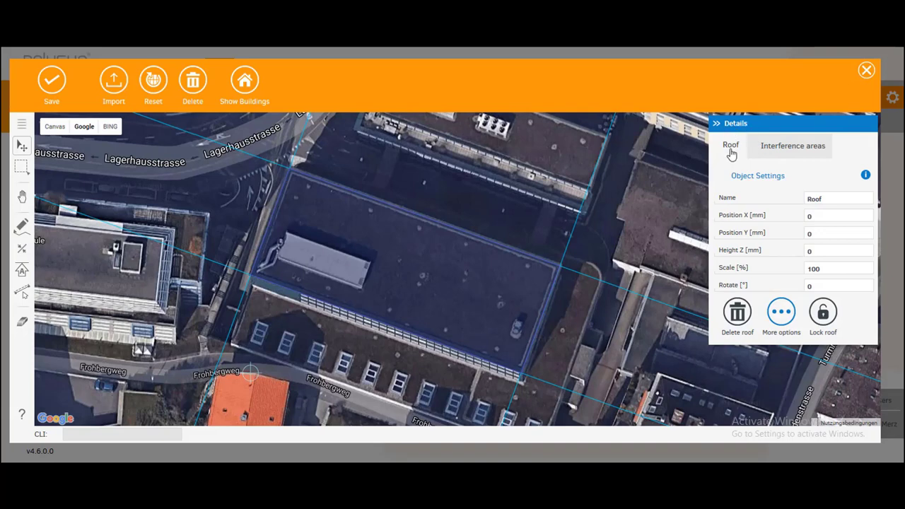
# - Clear the roof's Height Z [mm] field and type 31000 as the new height
pyautogui.click(812, 250)
pyautogui.press('BackSpace')
pyautogui.write('3')
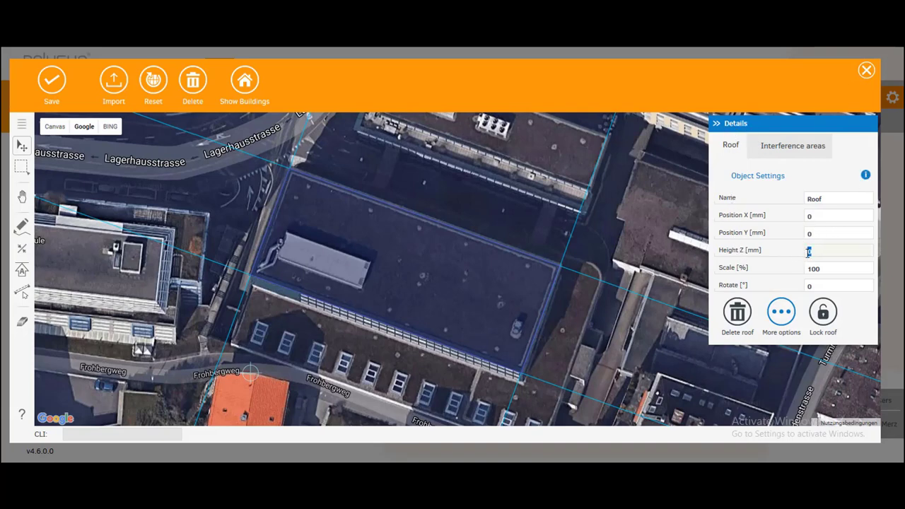
pyautogui.write('10000')
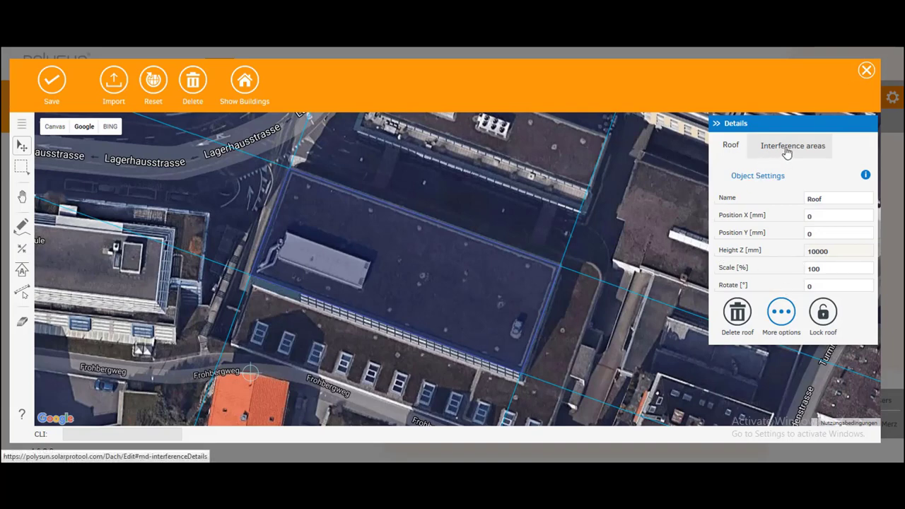
# - Erase the three leftover reference lines running across the map
pyautogui.click(785, 149)
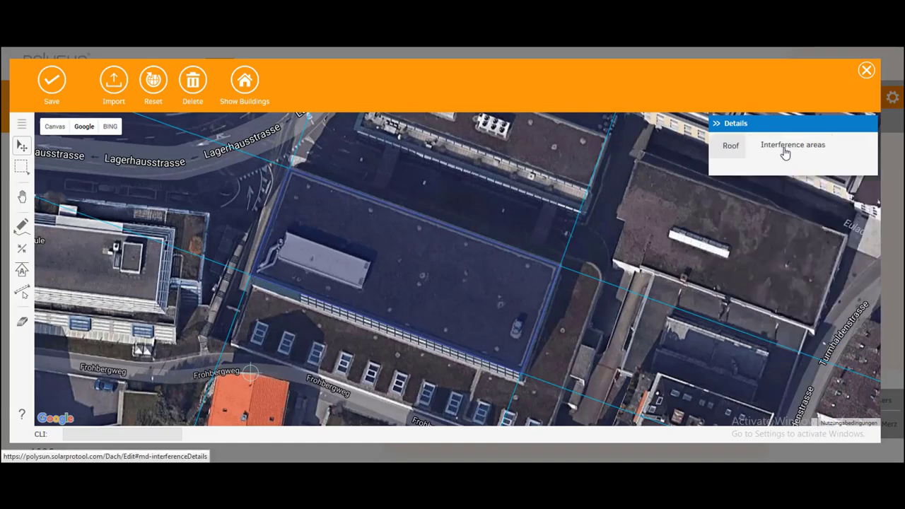
pyautogui.click(21, 323)
pyautogui.click(594, 286)
pyautogui.click(572, 244)
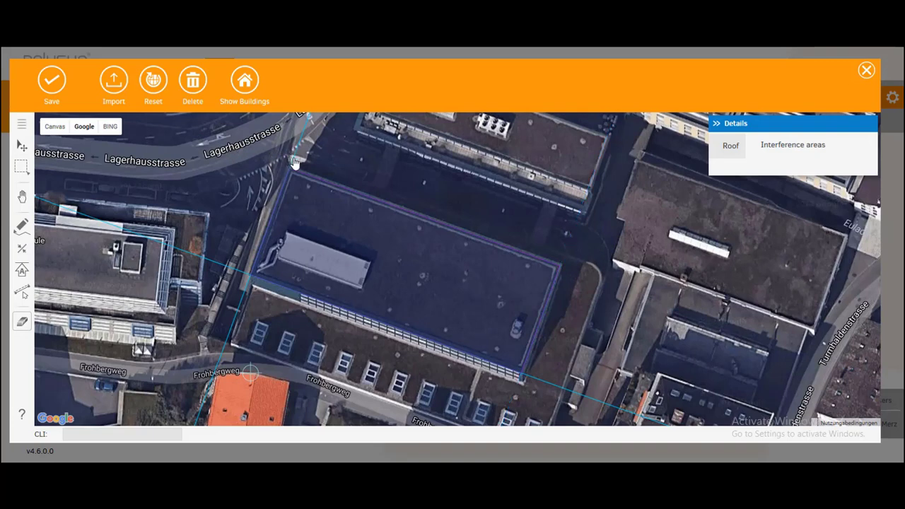
pyautogui.click(242, 276)
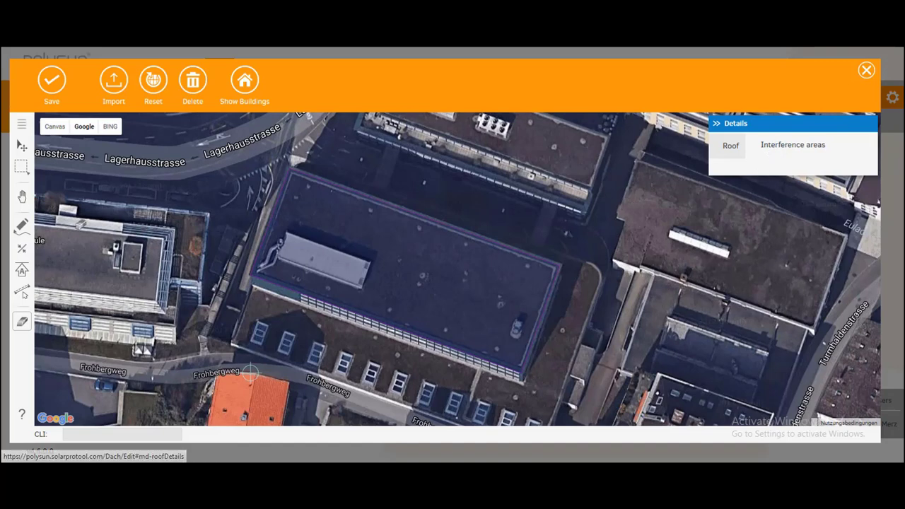
# - Draw new reference lines from the roof corner along the rooftop structure's edges
pyautogui.click(22, 248)
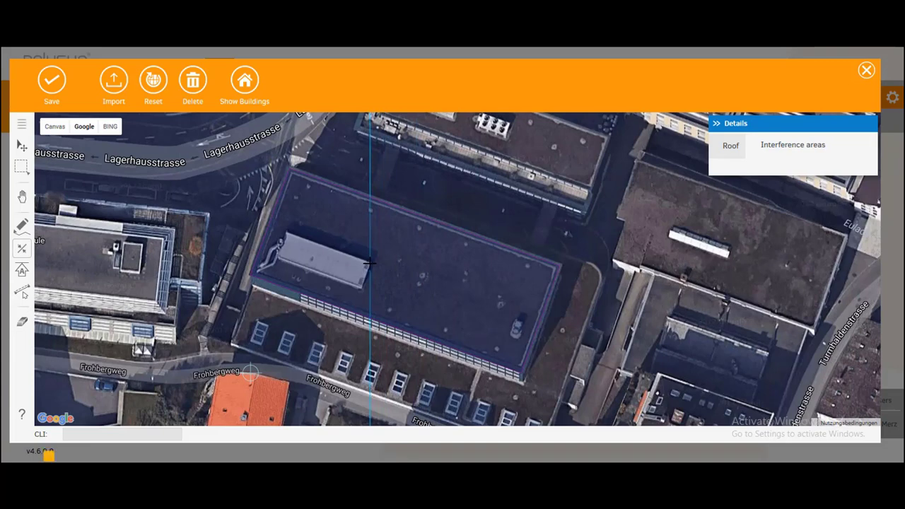
pyautogui.click(369, 264)
pyautogui.click(360, 288)
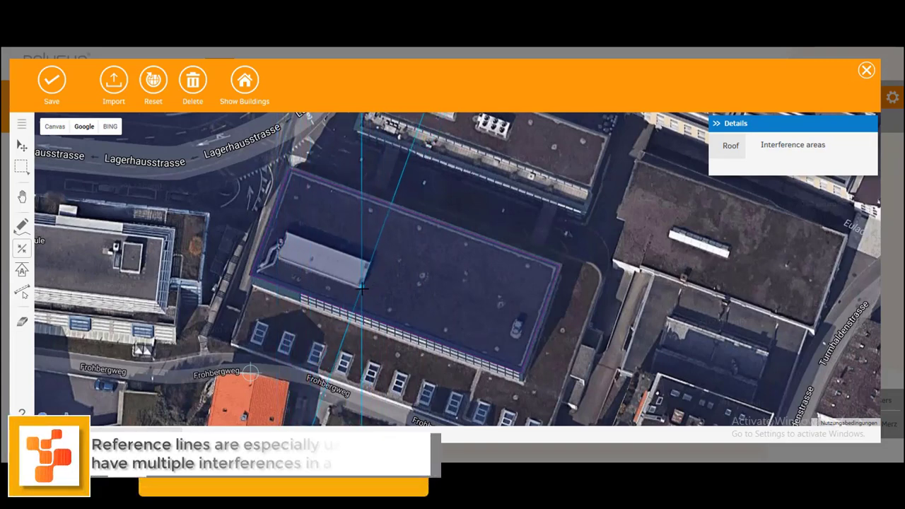
pyautogui.click(288, 256)
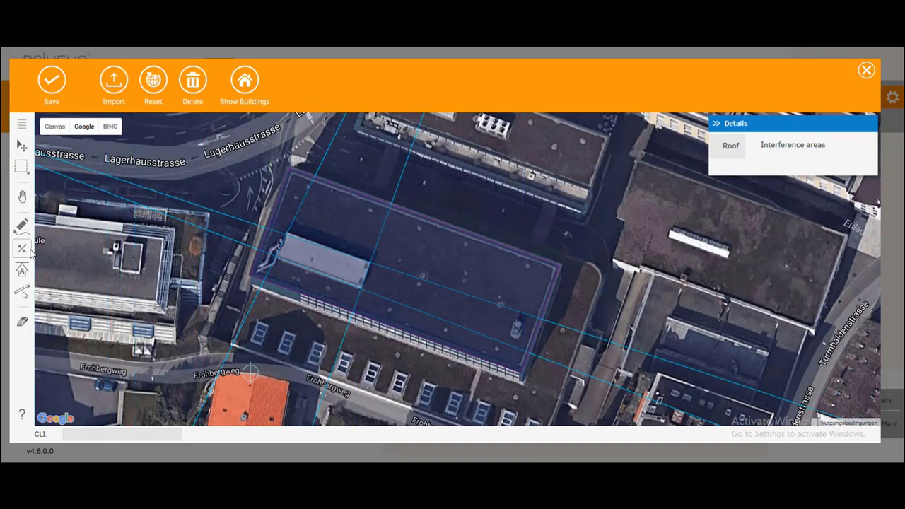
# - Outline the pale rooftop structure as Interference 01 and set its height to 1000 mm
pyautogui.click(22, 229)
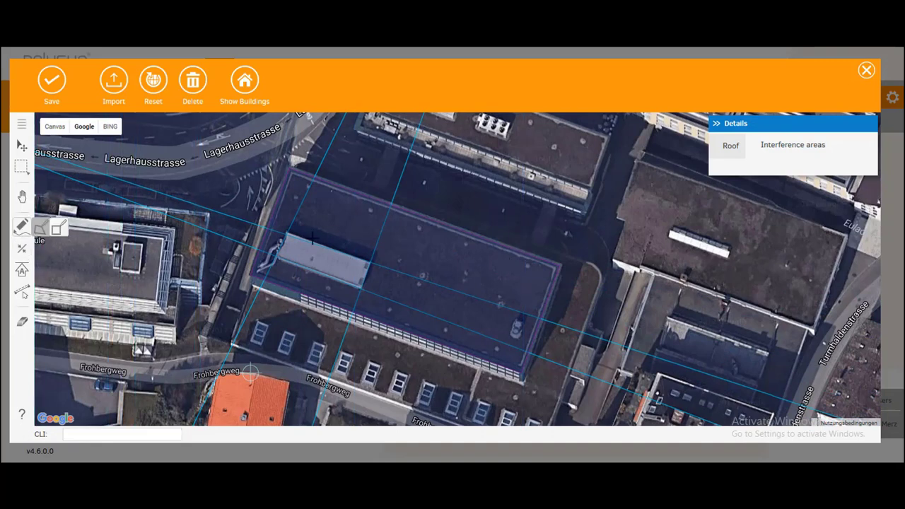
pyautogui.click(277, 256)
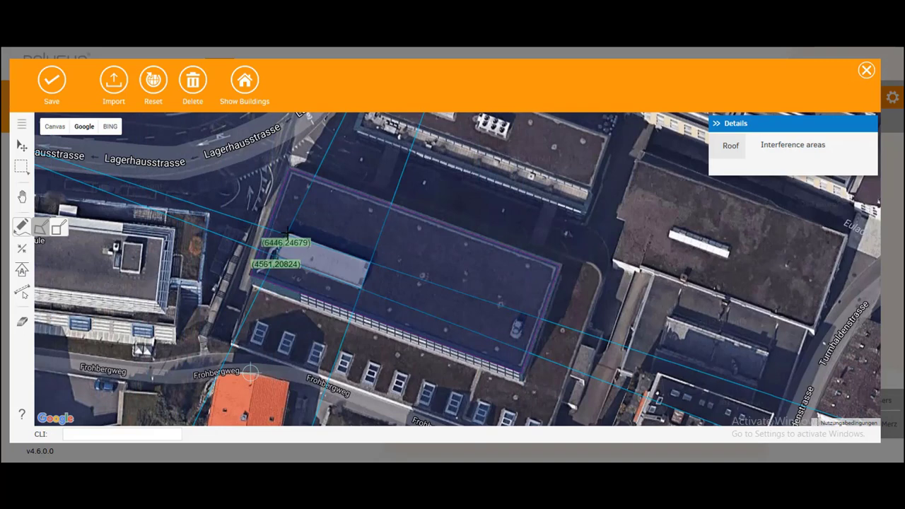
pyautogui.click(286, 232)
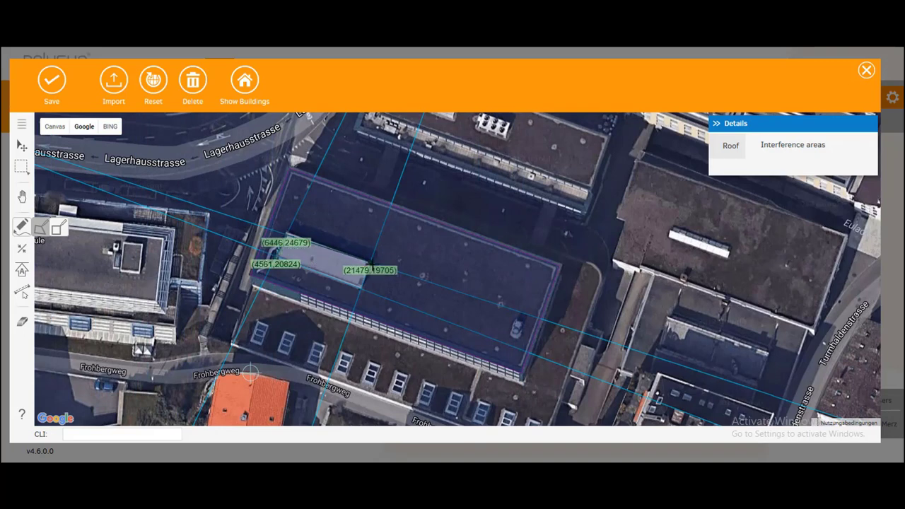
pyautogui.click(372, 263)
pyautogui.click(361, 289)
pyautogui.click(278, 261)
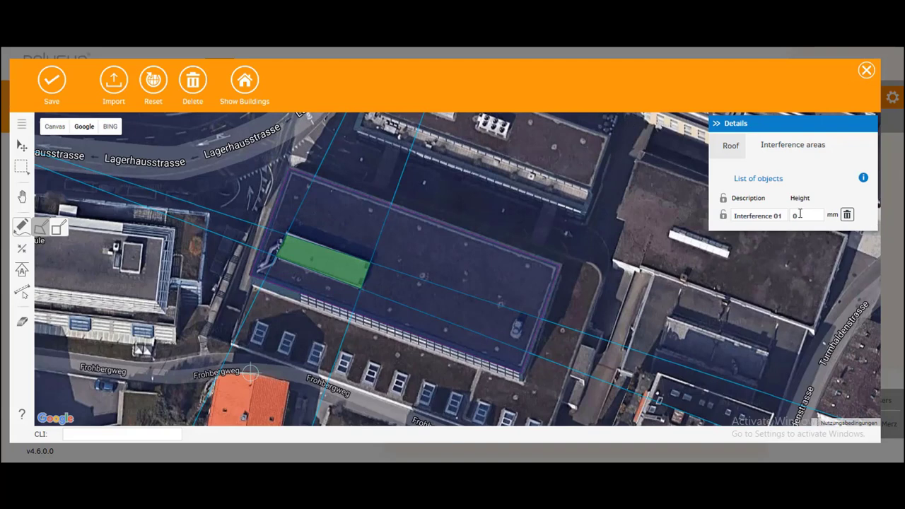
pyautogui.click(797, 216)
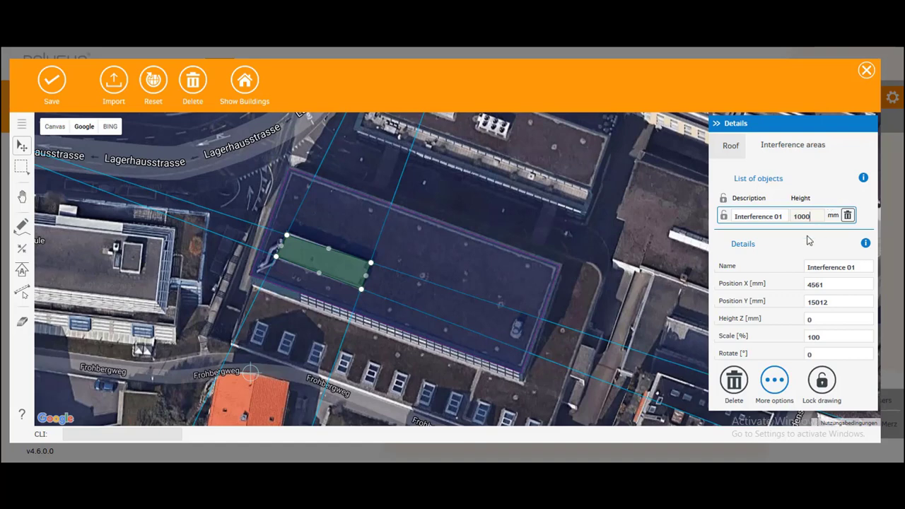
pyautogui.press('Return')
# - Zoom in and outline the small box near the lower right edge as Interference 02, height 500 mm
pyautogui.click(22, 226)
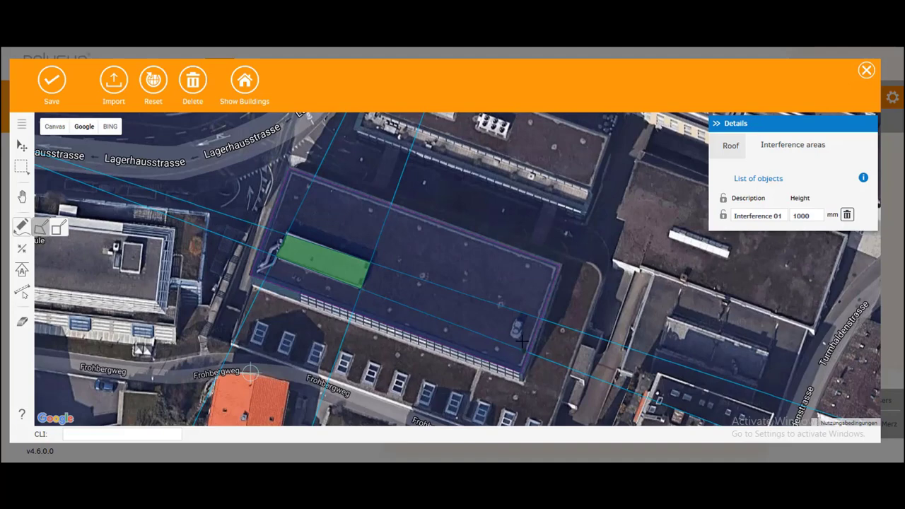
pyautogui.scroll(3, 524, 332)
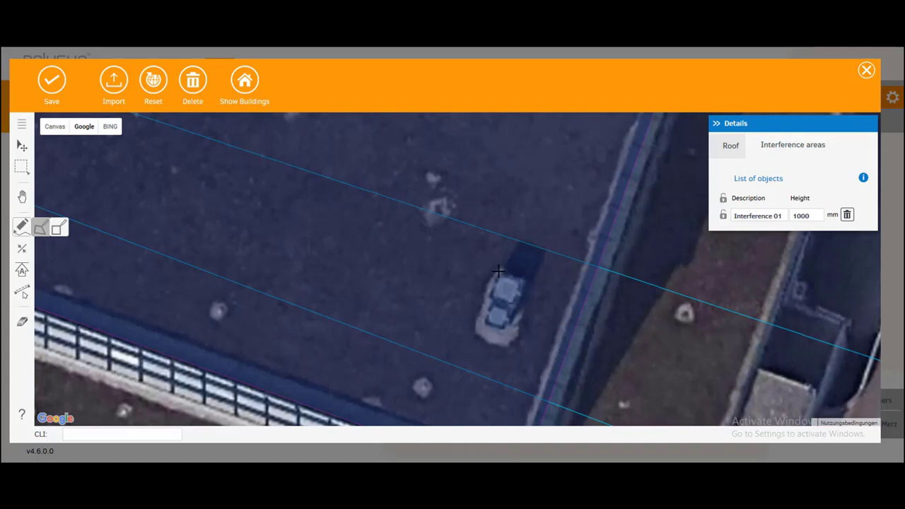
pyautogui.click(498, 271)
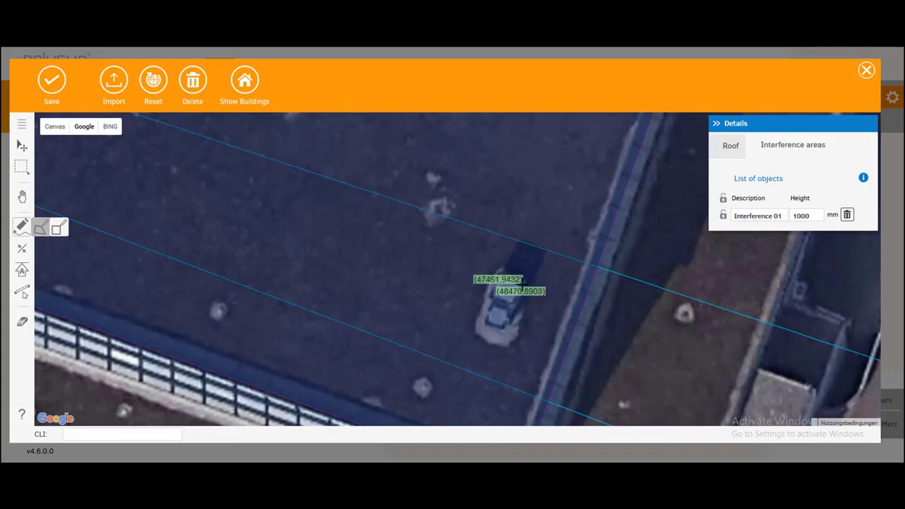
pyautogui.click(526, 302)
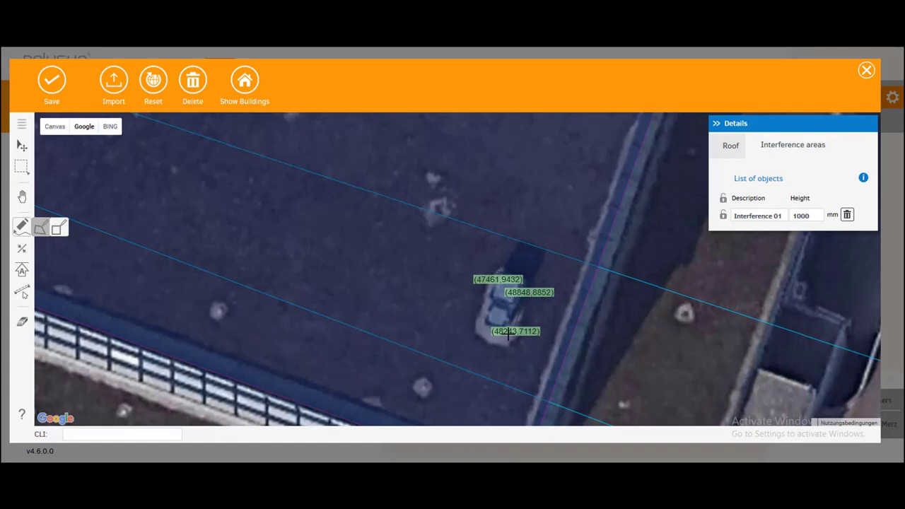
pyautogui.click(500, 331)
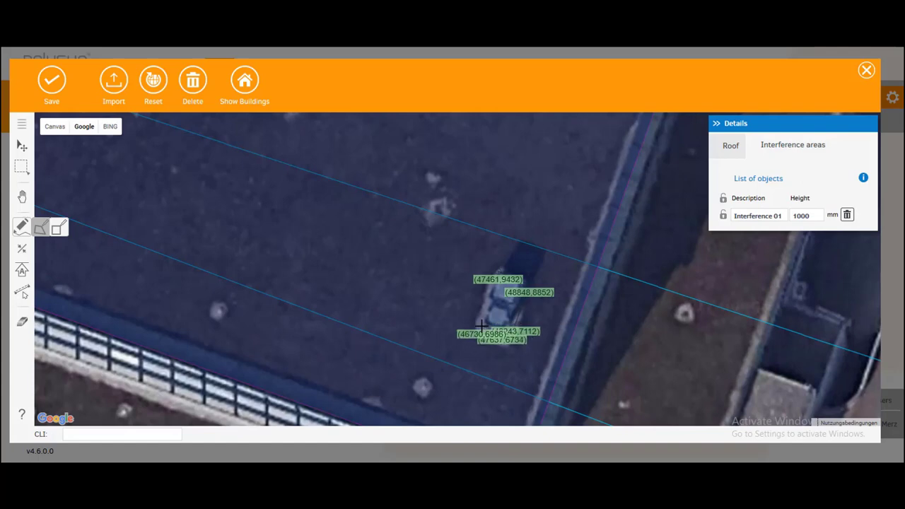
pyautogui.click(487, 296)
pyautogui.click(500, 277)
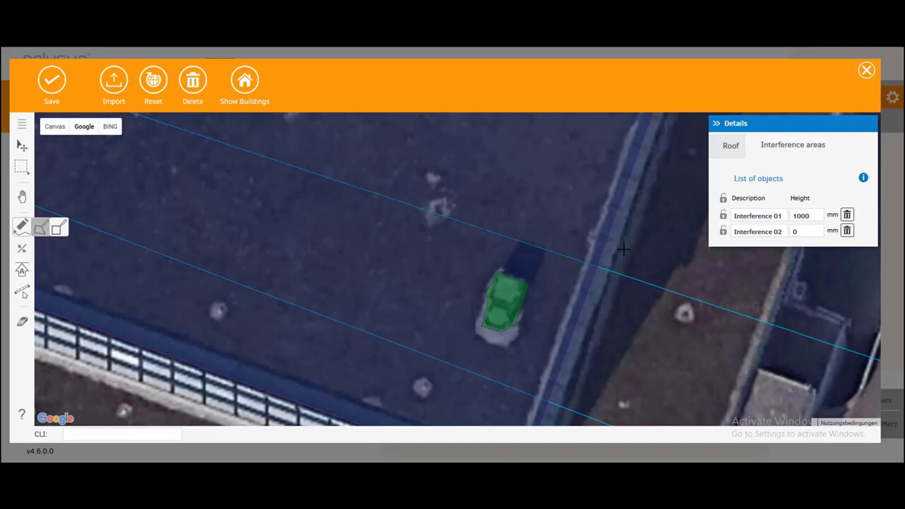
pyautogui.click(796, 233)
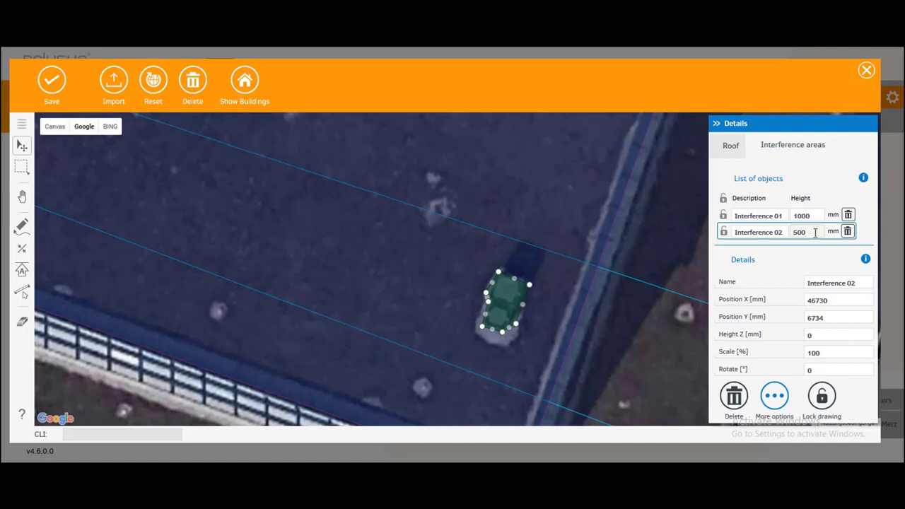
# - Zoom back out and set the roof's lower edge along Frohbergweg as the south side
pyautogui.scroll(-5, 525, 283)
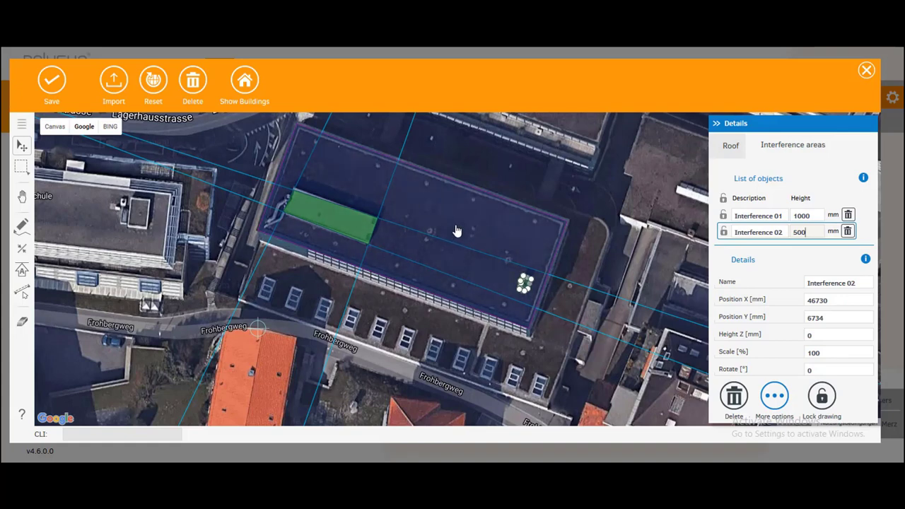
pyautogui.click(21, 273)
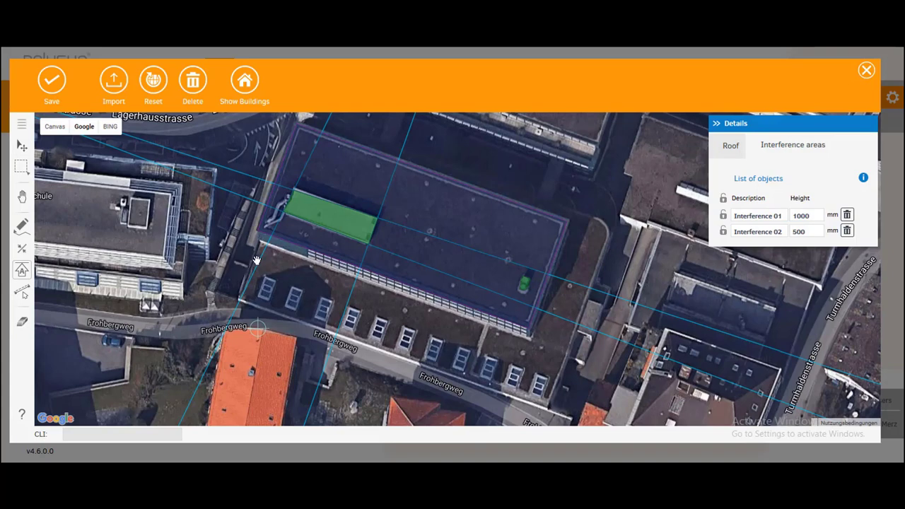
pyautogui.click(390, 296)
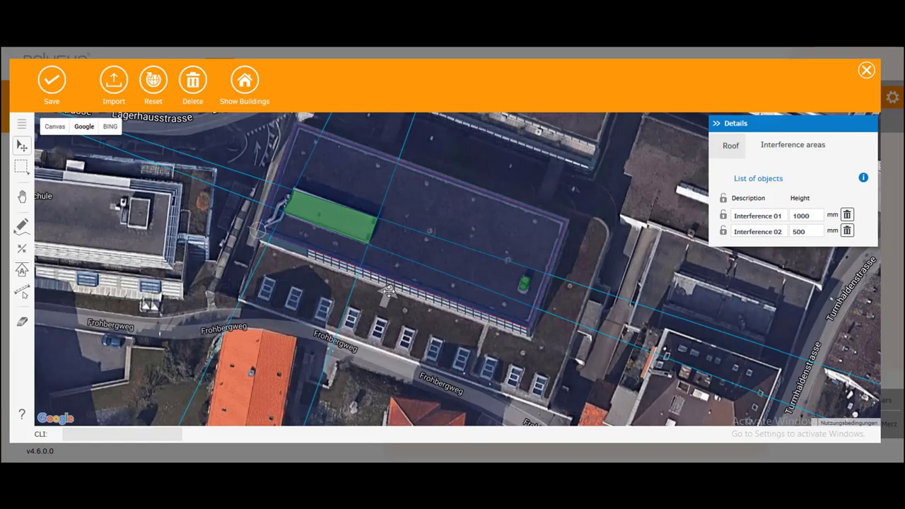
# - Save the traced roof into the Roof form (alignment 199.9°) and read the wind load note
pyautogui.click(53, 85)
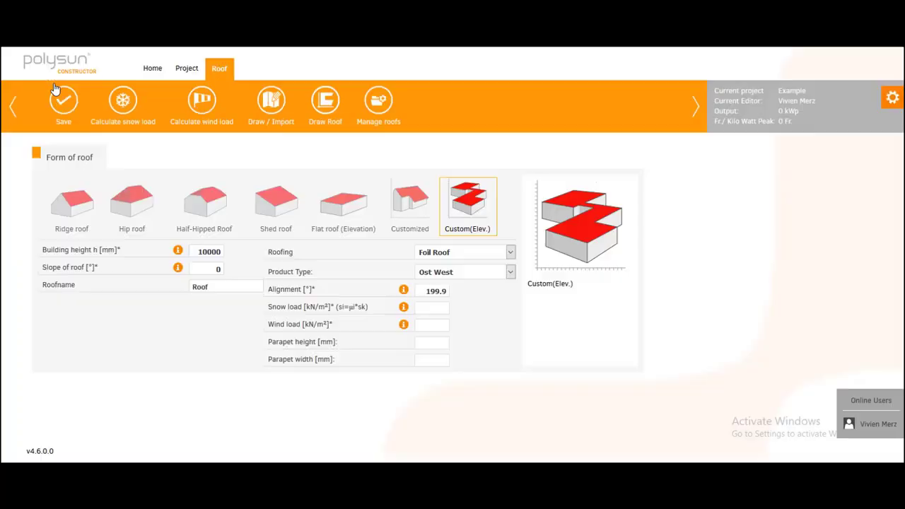
pyautogui.click(403, 328)
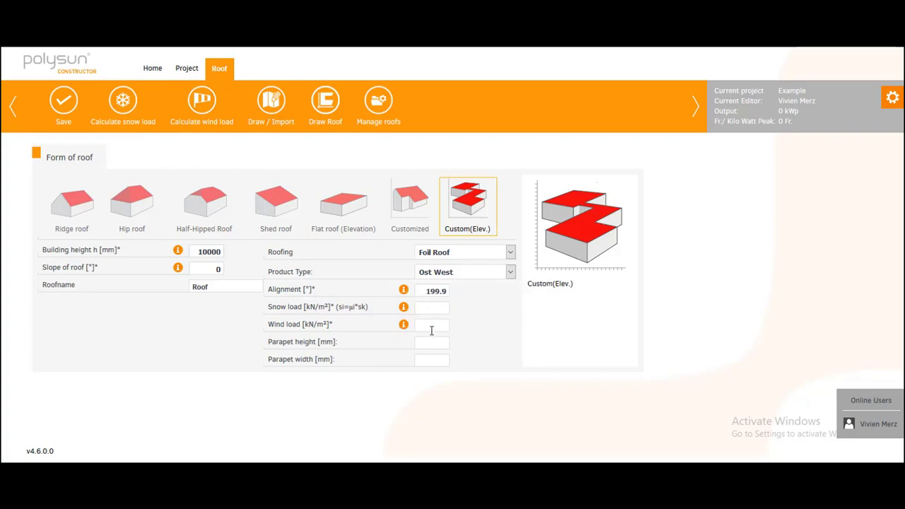